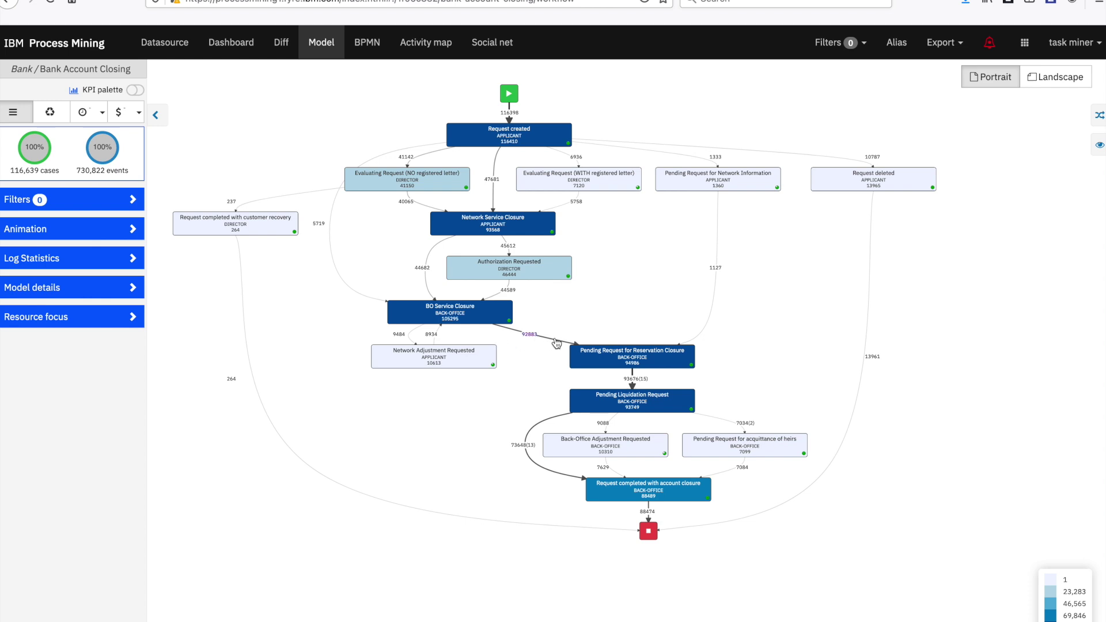
Highlight the paths of the two most frequent case variants on the Bank Account Closing model, one after the other.
{"action": "left_click", "coordinate": [1099, 117]}
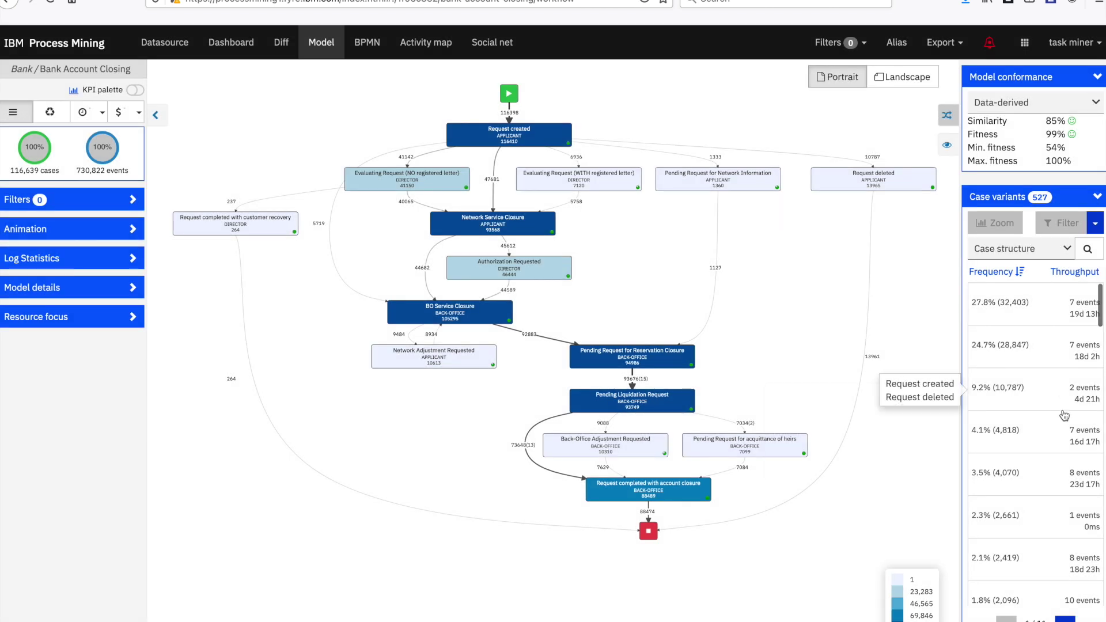
{"action": "left_click", "coordinate": [996, 309]}
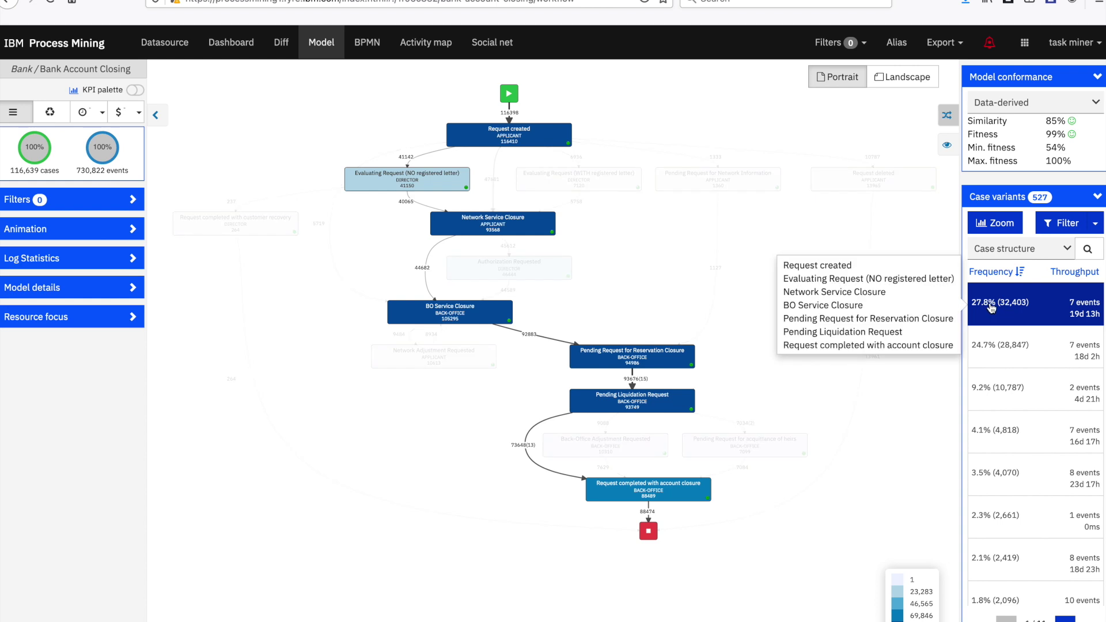
{"action": "mouse_move", "coordinate": [1002, 350]}
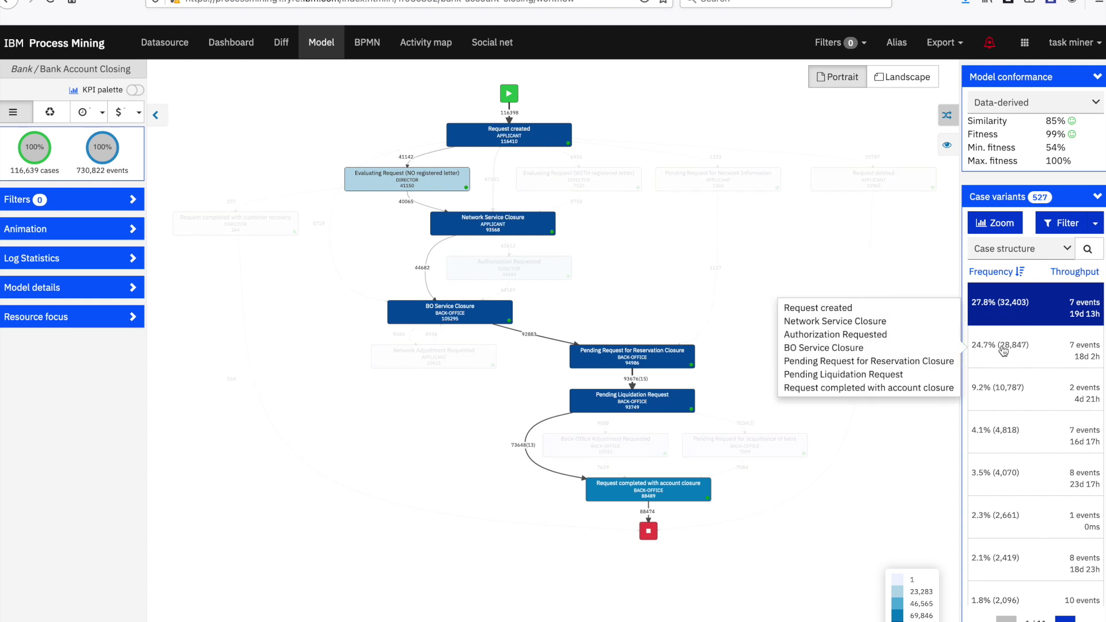
{"action": "left_click", "coordinate": [1003, 349]}
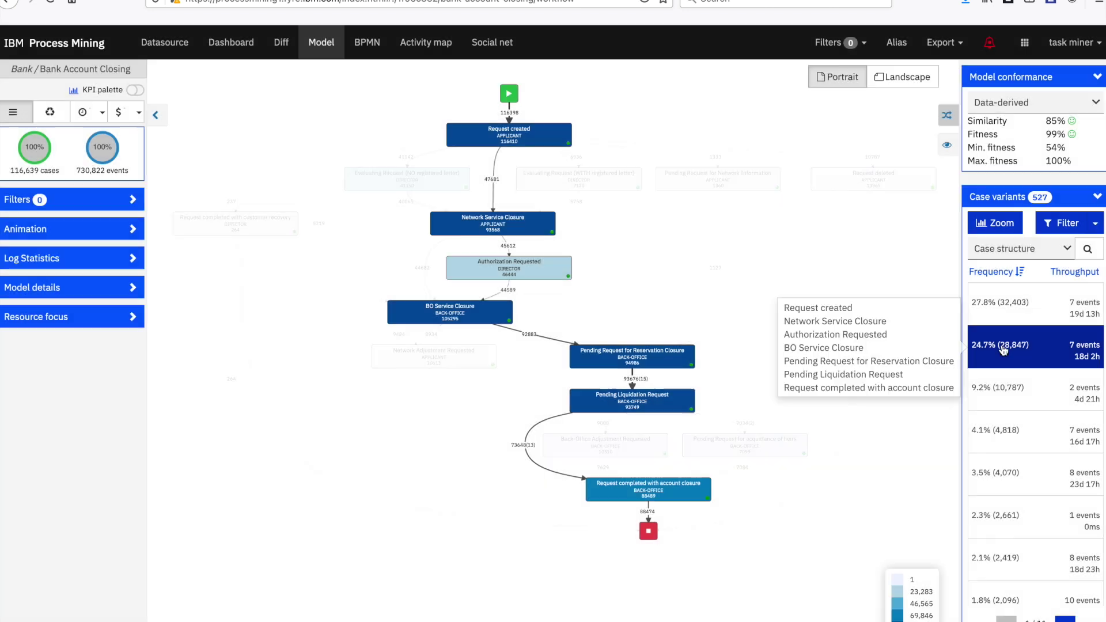
{"action": "left_click", "coordinate": [1002, 349]}
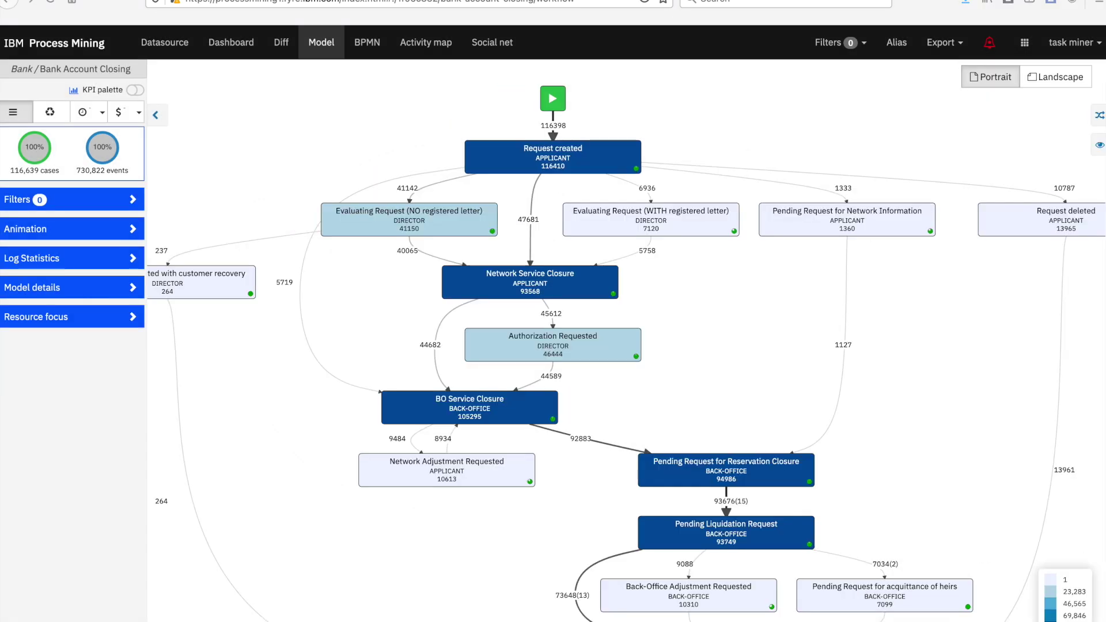
Compare the data-derived model with the reference model and examine the unexpected activities and flows among the listed deviations.
{"action": "left_click", "coordinate": [1099, 145]}
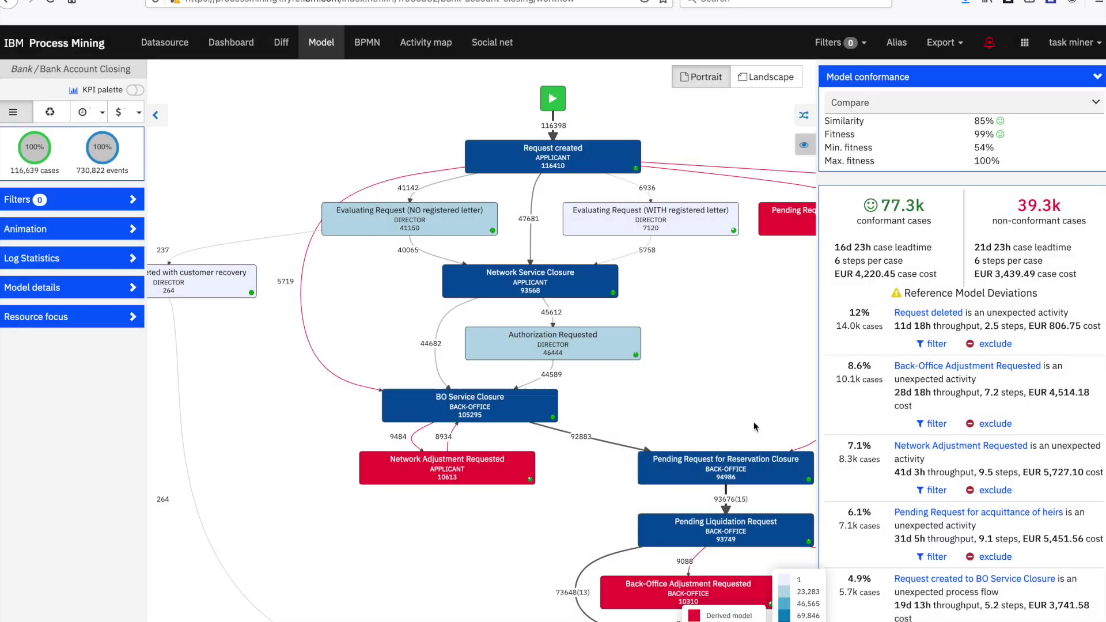
{"action": "scroll", "coordinate": [704, 388], "scroll_direction": "down", "scroll_amount": 2}
{"action": "left_click_drag", "start_coordinate": [723, 367], "coordinate": [630, 313]}
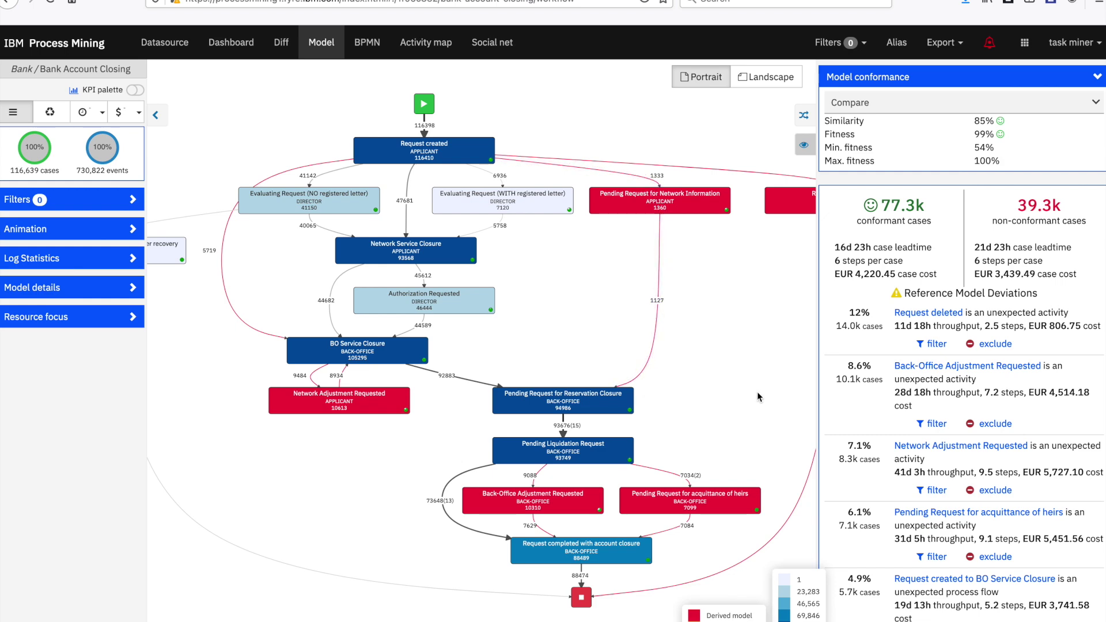
{"action": "scroll", "coordinate": [962, 411], "scroll_direction": "down", "scroll_amount": 2}
{"action": "scroll", "coordinate": [961, 412], "scroll_direction": "down", "scroll_amount": 2}
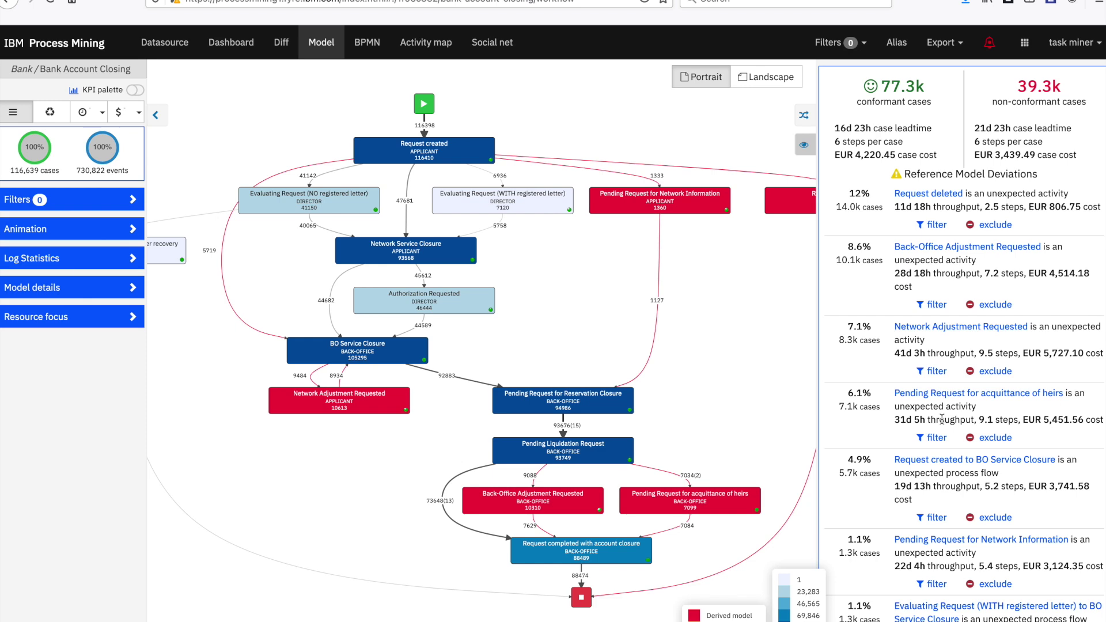
Switch the model to duration analysis, hide the conformance comparison and examine the times around BO Service Closure and Network Adjustment Requested.
{"action": "left_click", "coordinate": [83, 112]}
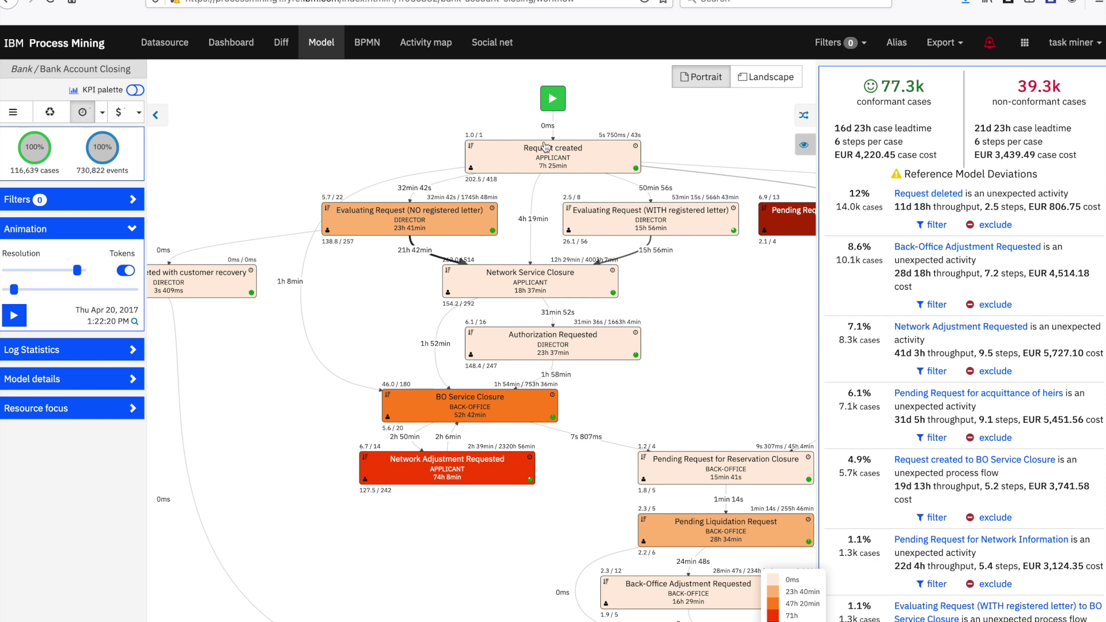
{"action": "left_click", "coordinate": [803, 145]}
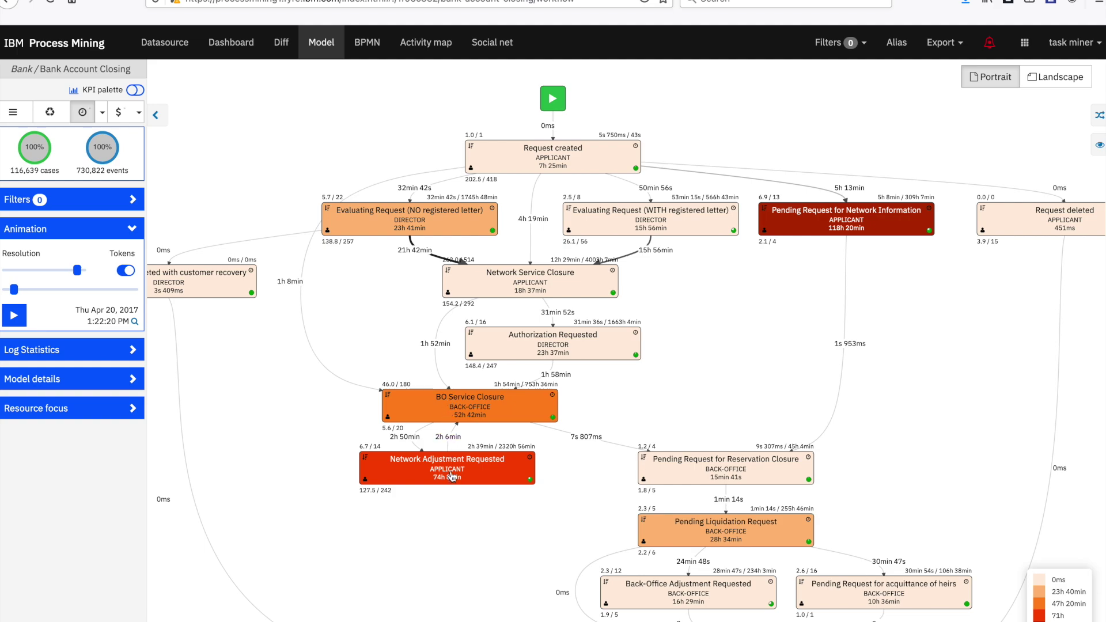
{"action": "scroll", "coordinate": [450, 476], "scroll_direction": "up", "scroll_amount": 5}
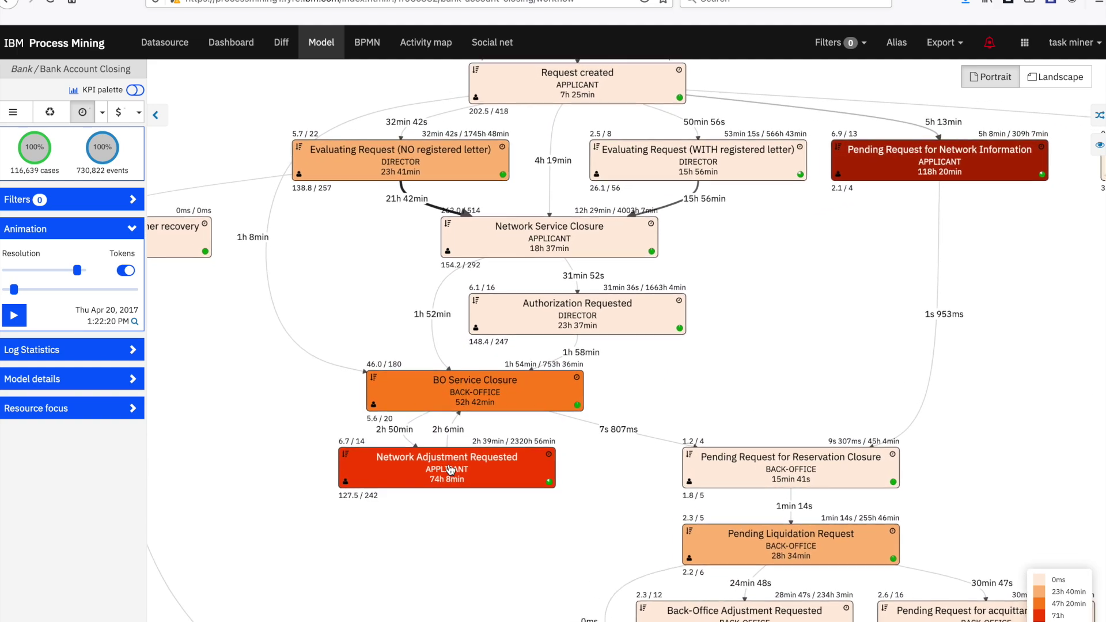
{"action": "scroll", "coordinate": [450, 470], "scroll_direction": "up", "scroll_amount": 1}
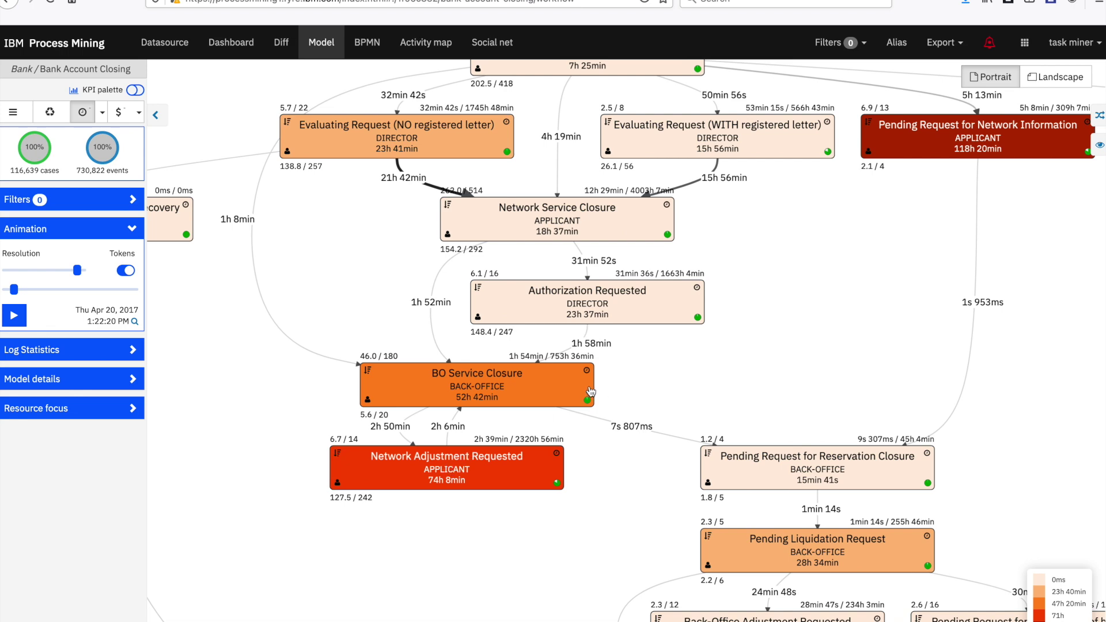
{"action": "scroll", "coordinate": [643, 378], "scroll_direction": "up", "scroll_amount": 2}
{"action": "scroll", "coordinate": [643, 390], "scroll_direction": "up", "scroll_amount": 1}
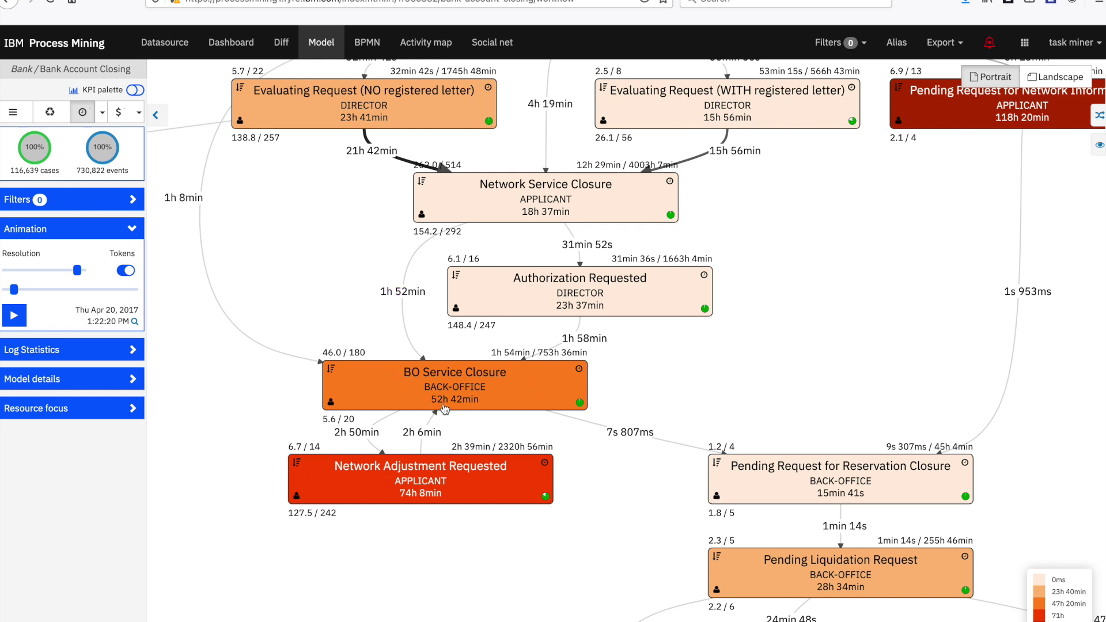
Open the Task Mining model of the BO Service Closure activity and highlight its most frequent case variant.
{"action": "left_click", "coordinate": [411, 398]}
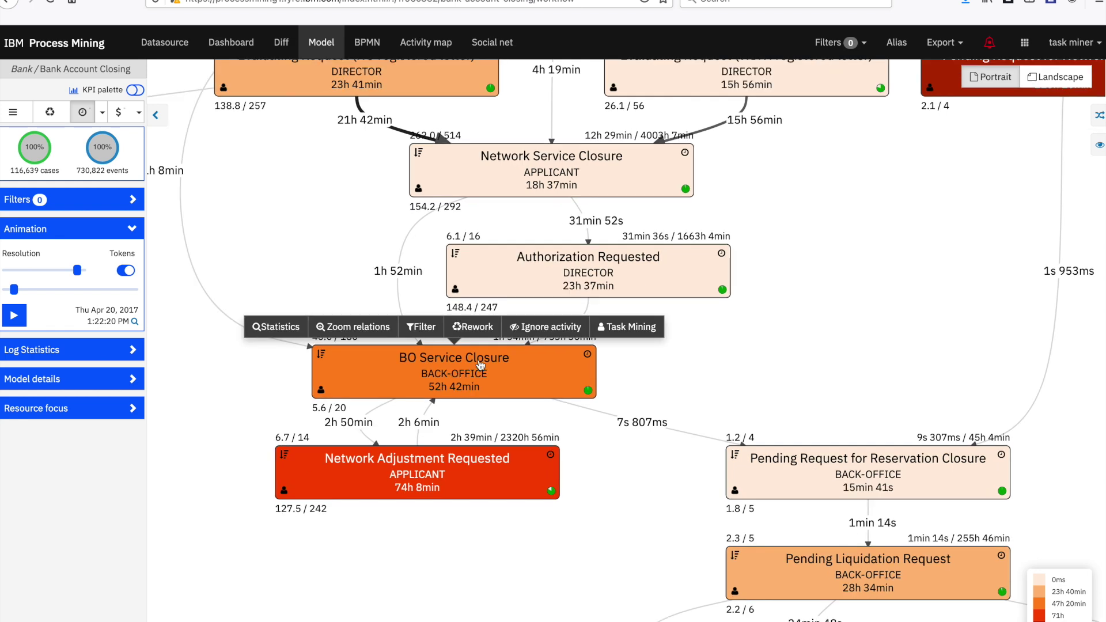
{"action": "left_click", "coordinate": [648, 331]}
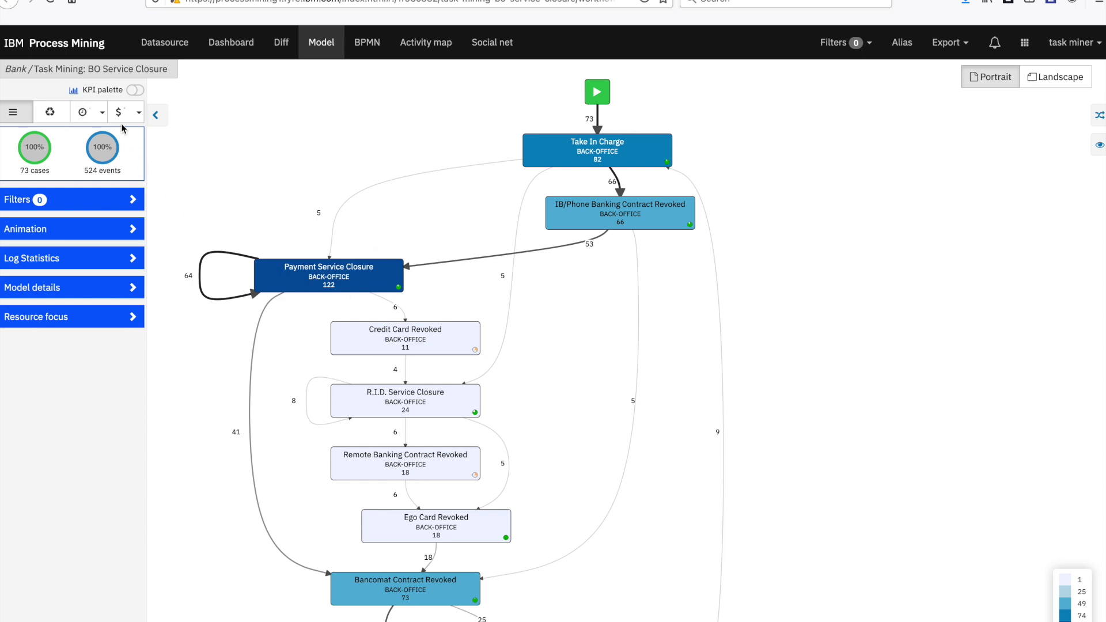
{"action": "left_click", "coordinate": [1099, 115]}
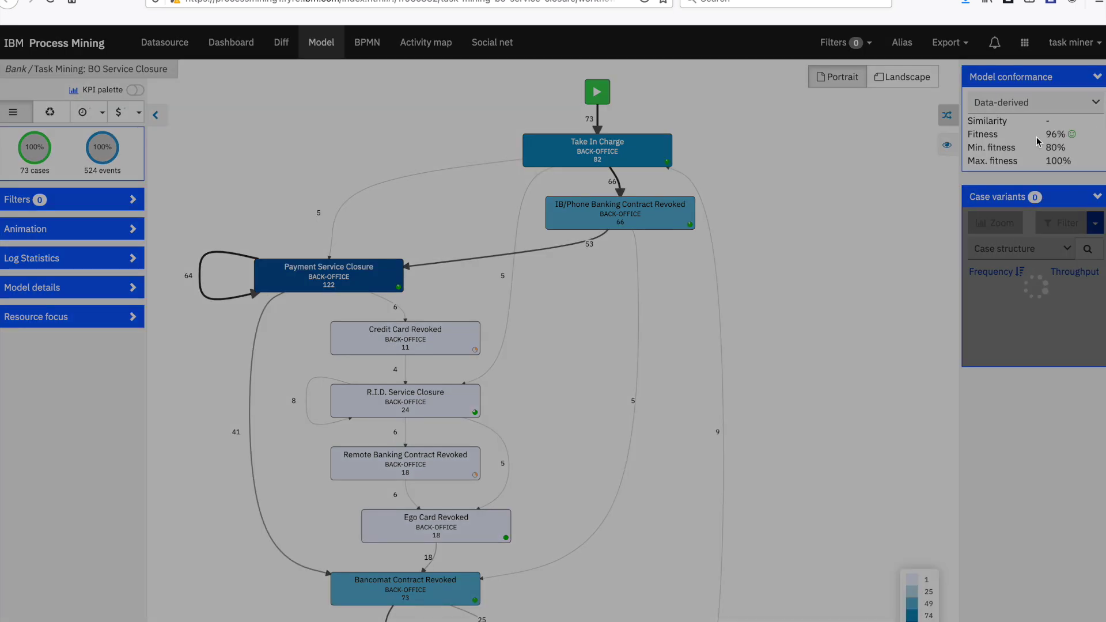
{"action": "left_click", "coordinate": [1001, 304]}
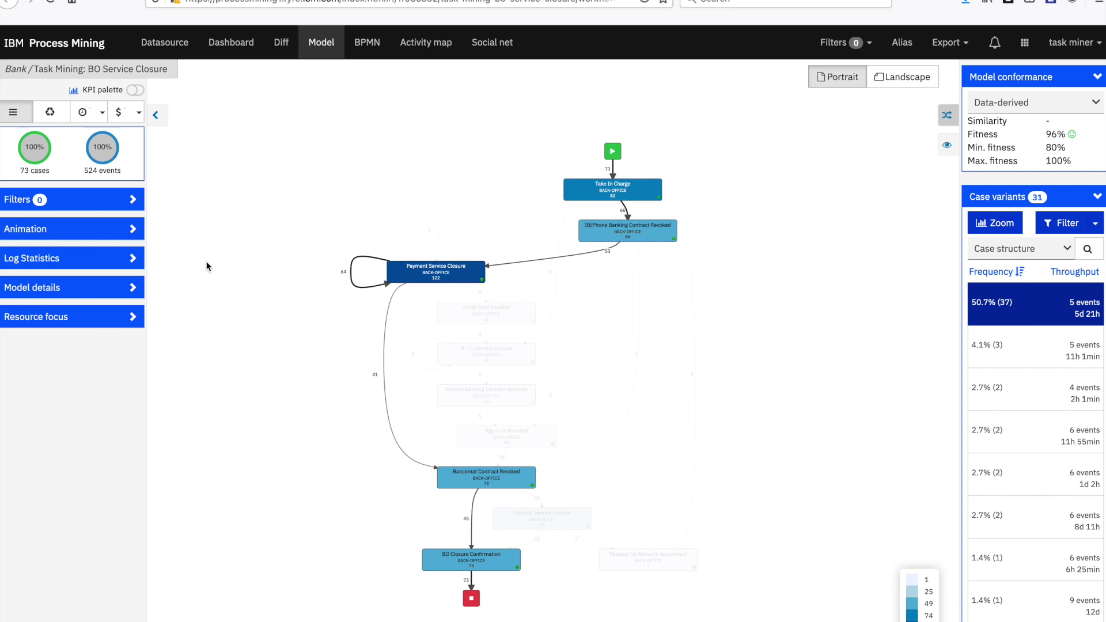
{"action": "scroll", "coordinate": [274, 258], "scroll_direction": "up", "scroll_amount": 2}
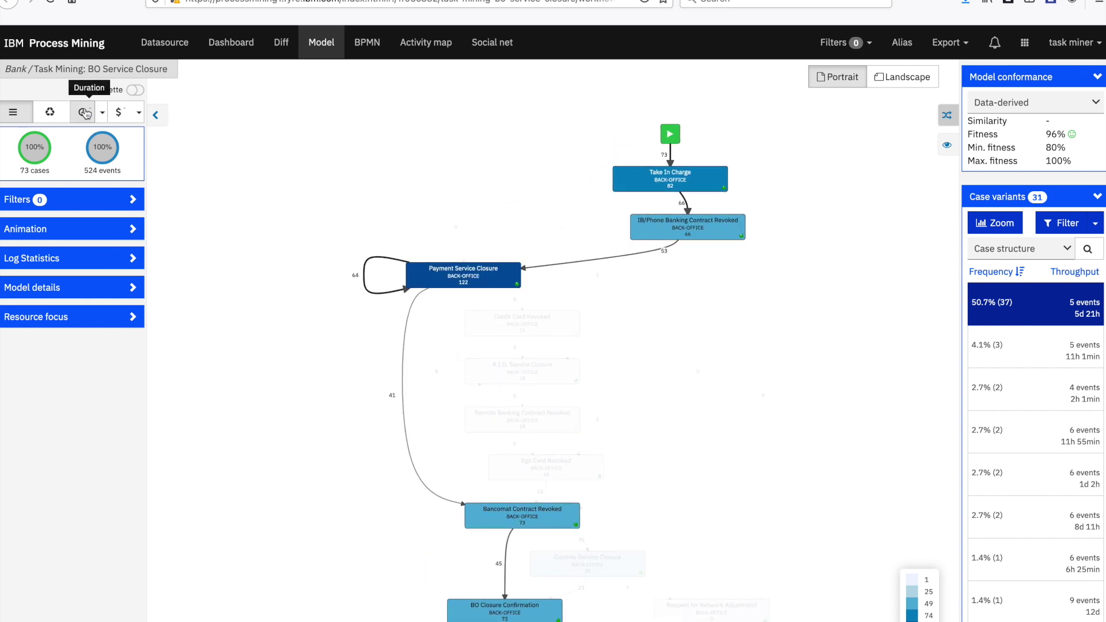
Switch the BO Service Closure task model to durations and clear the variant selection to examine the timings of all subtasks.
{"action": "left_click", "coordinate": [82, 112]}
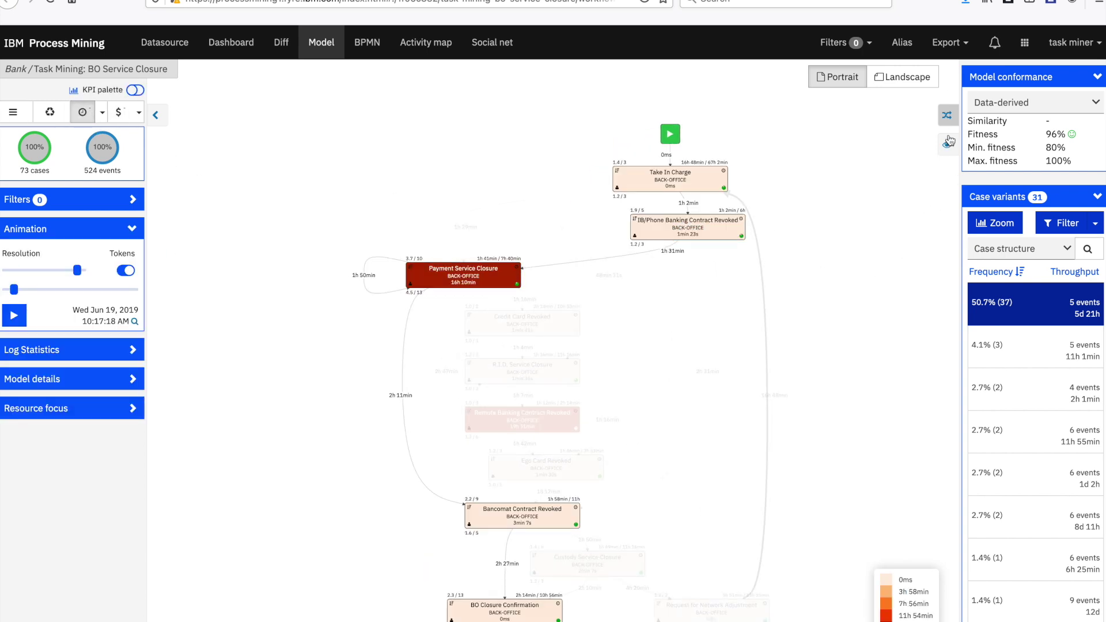
{"action": "left_click", "coordinate": [1005, 294]}
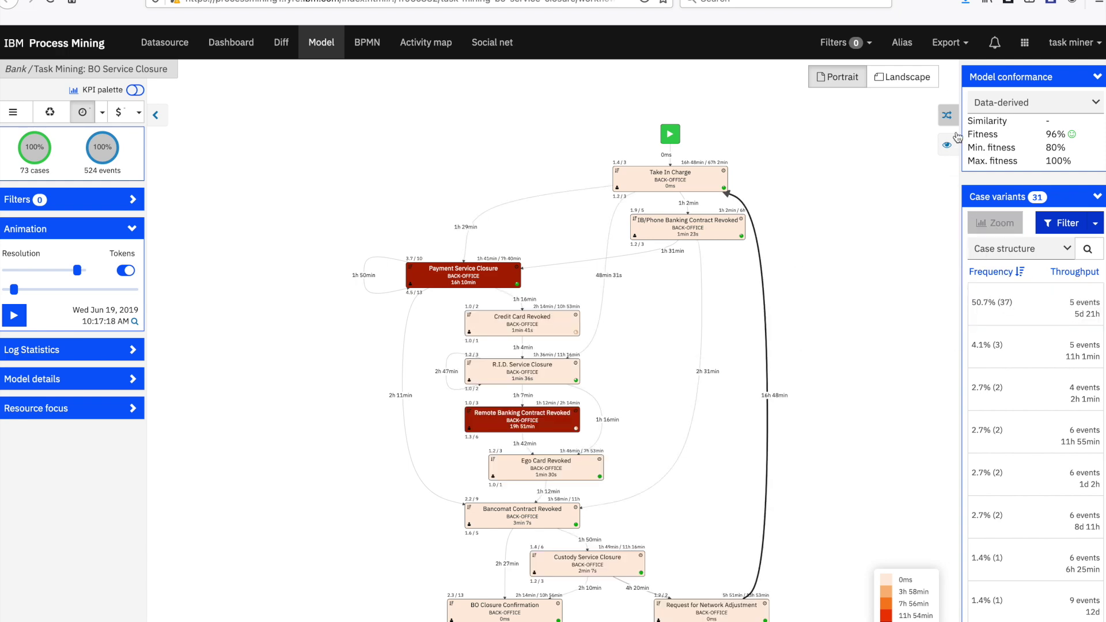
{"action": "left_click", "coordinate": [946, 117]}
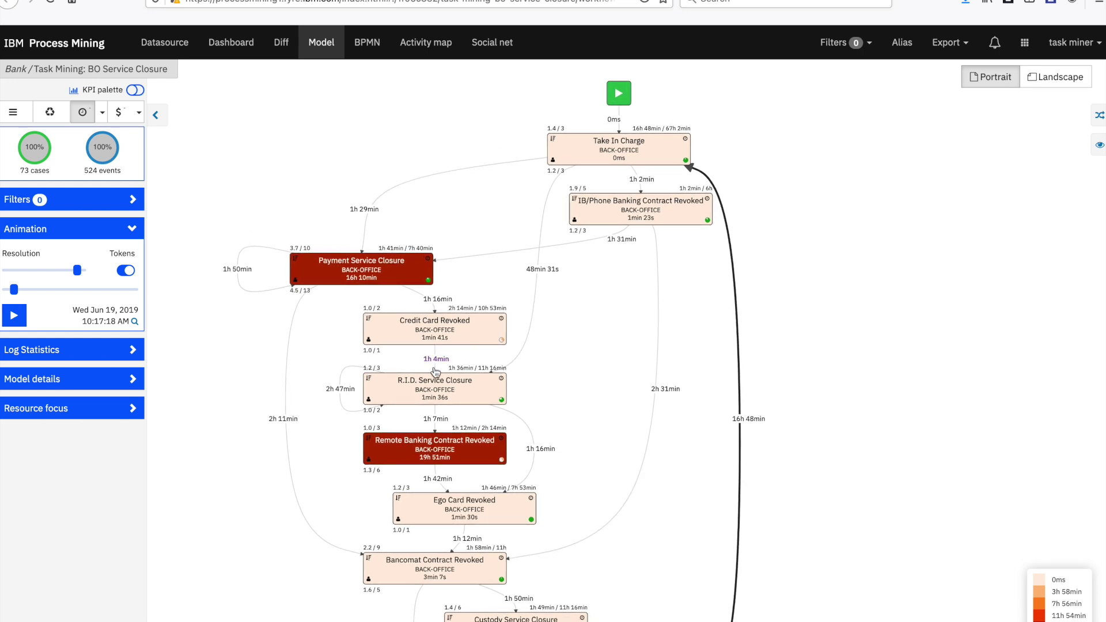
{"action": "scroll", "coordinate": [575, 425], "scroll_direction": "down", "scroll_amount": 5}
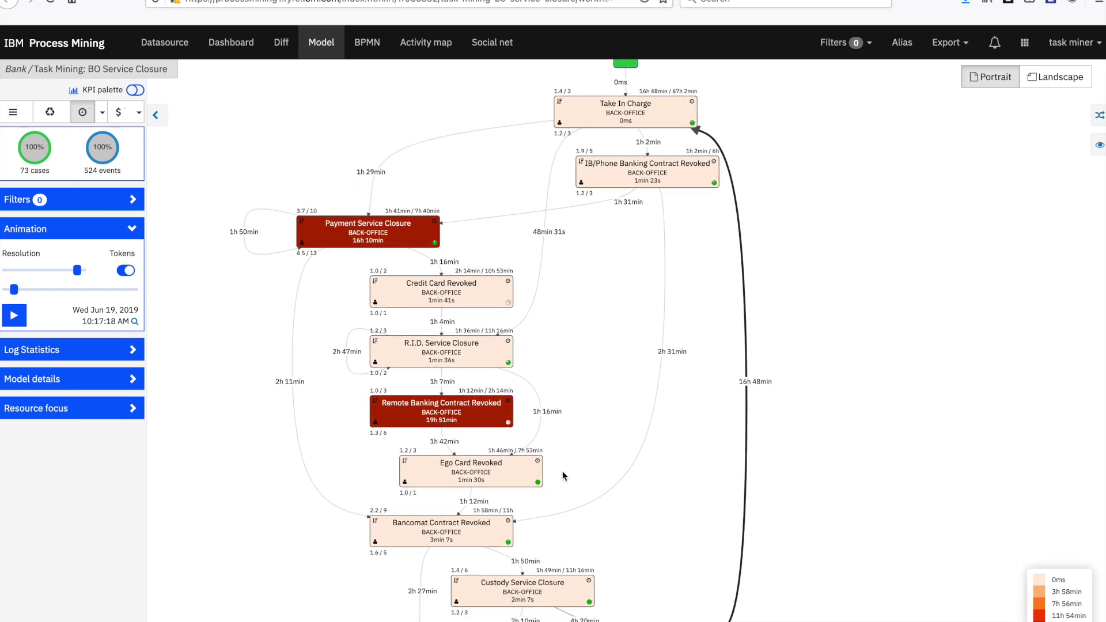
{"action": "scroll", "coordinate": [573, 377], "scroll_direction": "up", "scroll_amount": 3}
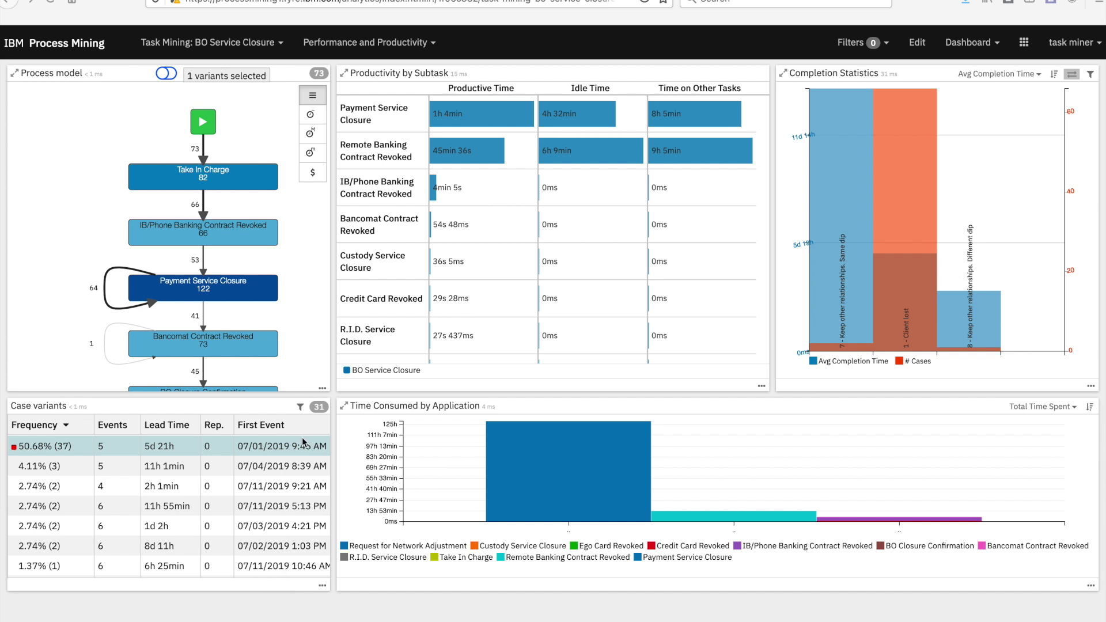
Review the BO Service Closure productivity dashboard and open Task Mining for Pending Liquidation Request in the Bank Account Closing model.
{"action": "scroll", "coordinate": [309, 455], "scroll_direction": "down", "scroll_amount": 1}
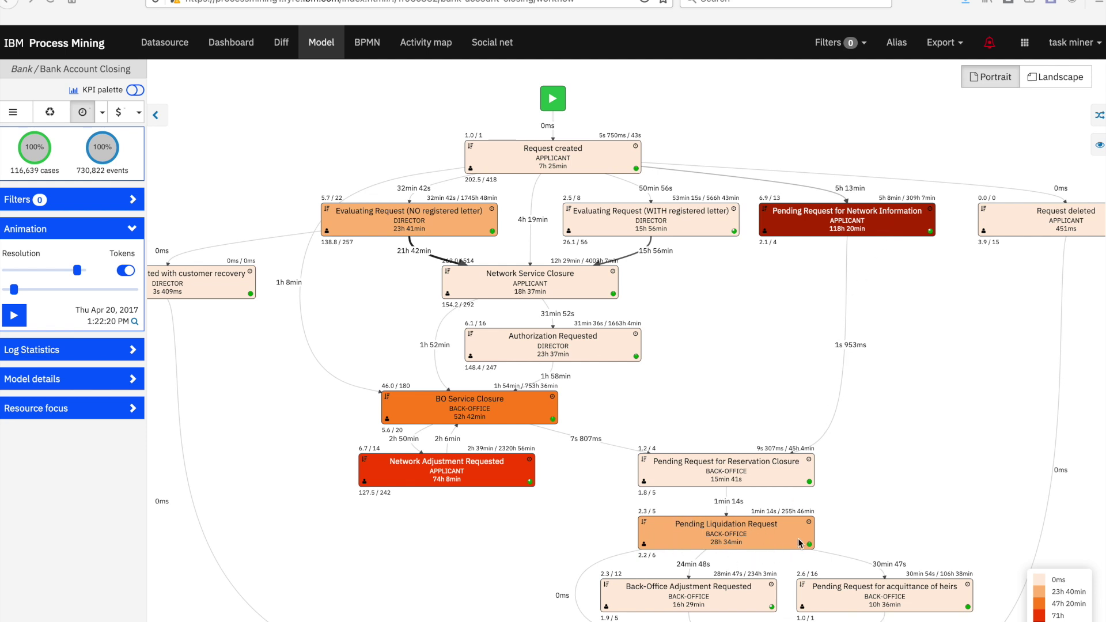
{"action": "left_click", "coordinate": [753, 531]}
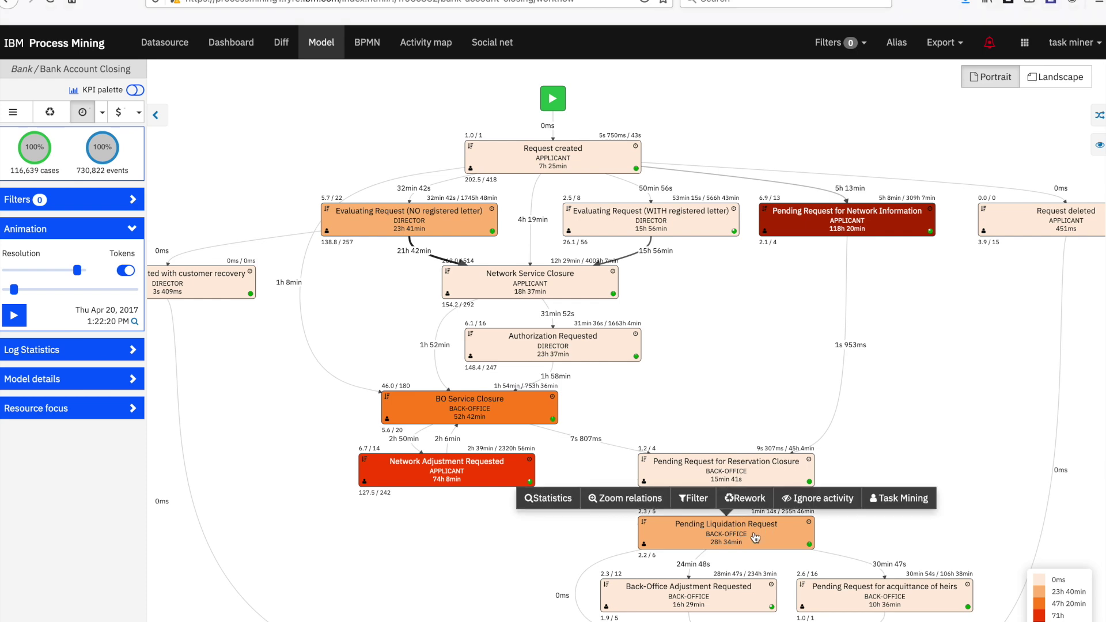
{"action": "left_click", "coordinate": [903, 499]}
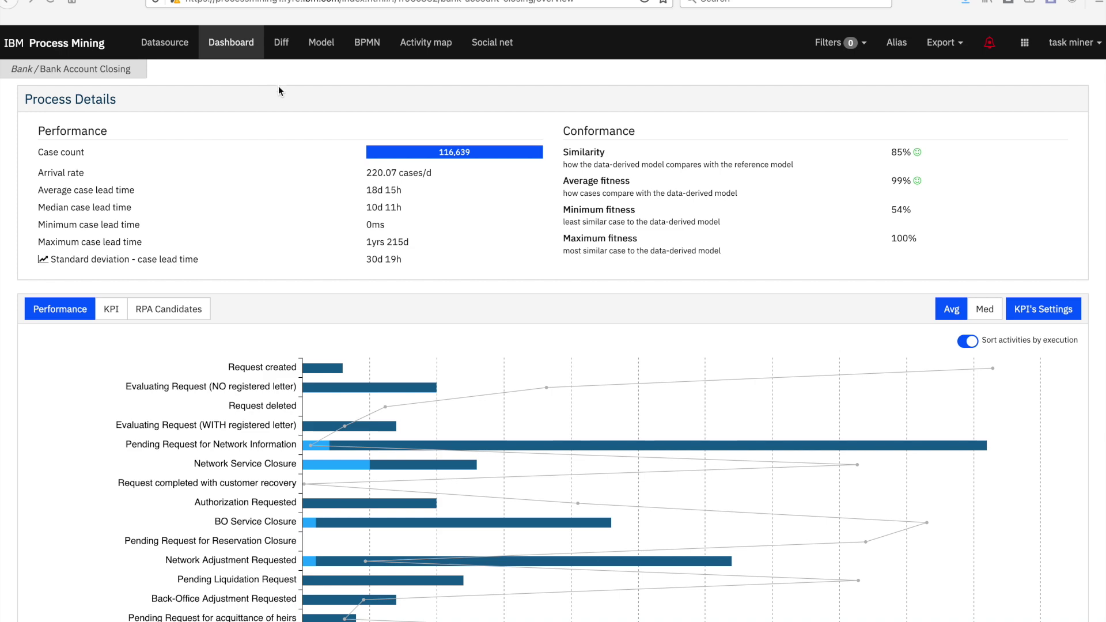
Show the RPA candidates chart in the Bank Account Closing dashboard and inspect the automation figures for BO Service Closure.
{"action": "scroll", "coordinate": [302, 372], "scroll_direction": "down", "scroll_amount": 3}
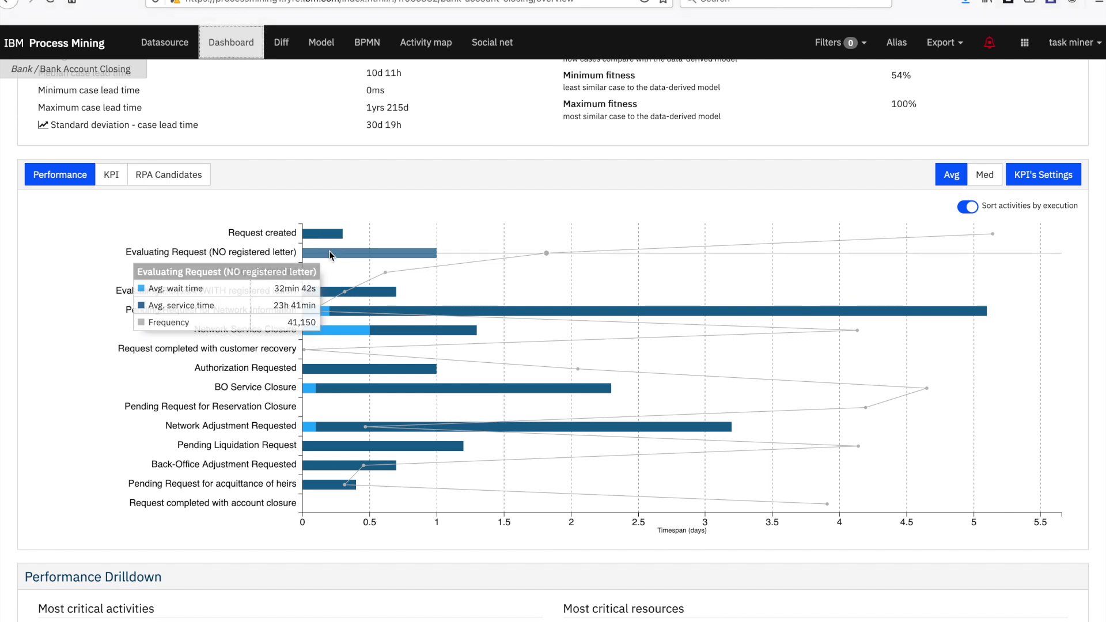
{"action": "left_click", "coordinate": [170, 174]}
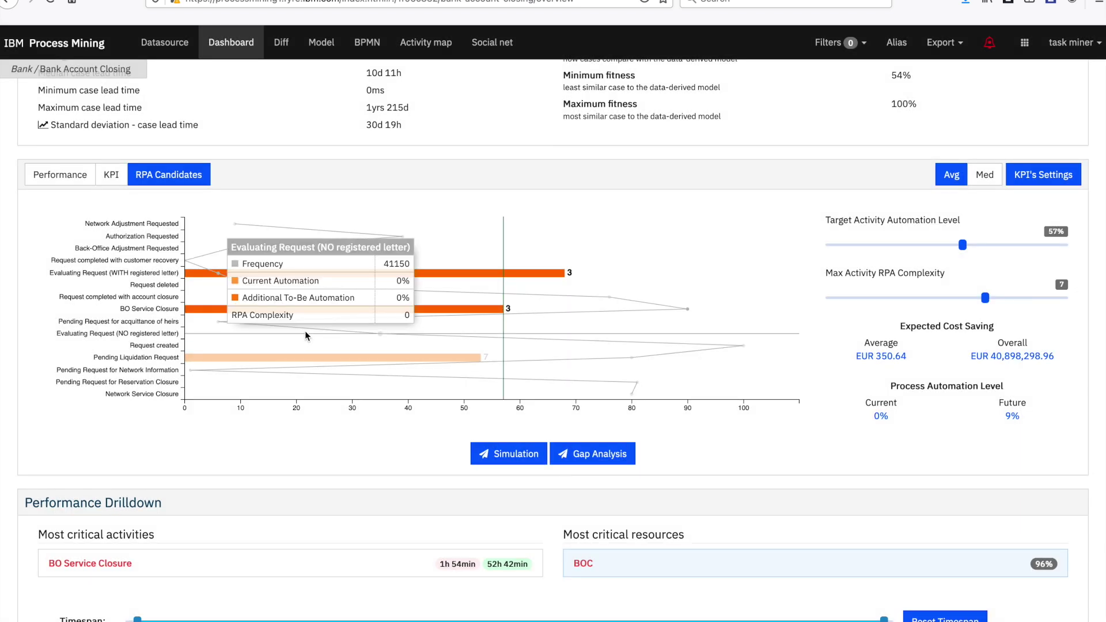
{"action": "mouse_move", "coordinate": [312, 319]}
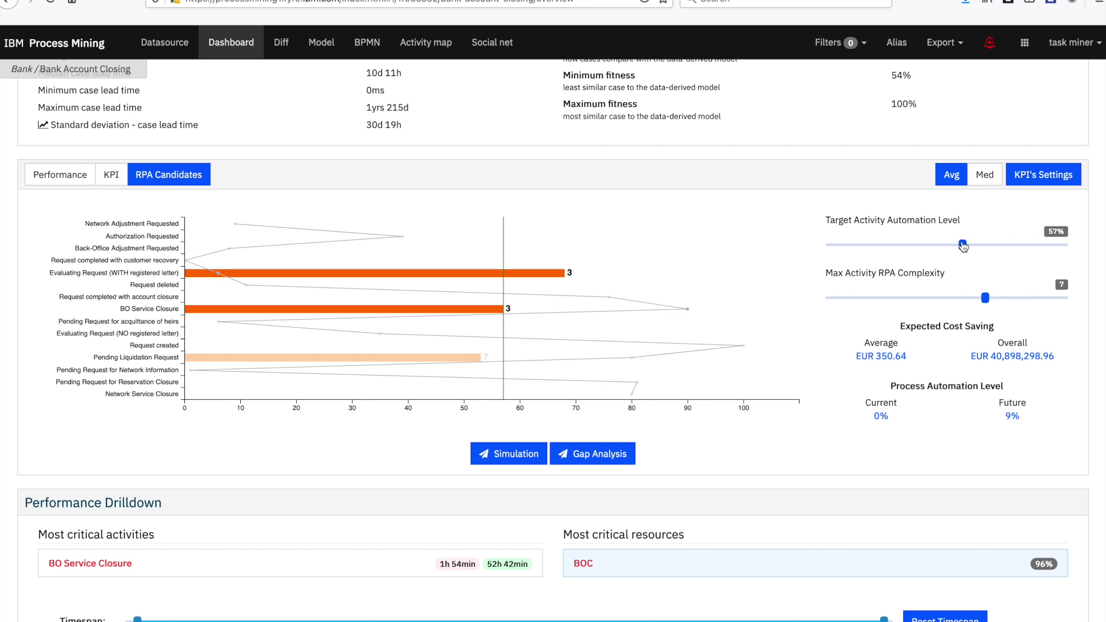
Try a target activity automation level of 46%, and settle on a 57% target with a maximum activity RPA complexity of 3.
{"action": "left_click_drag", "start_coordinate": [962, 247], "coordinate": [937, 247]}
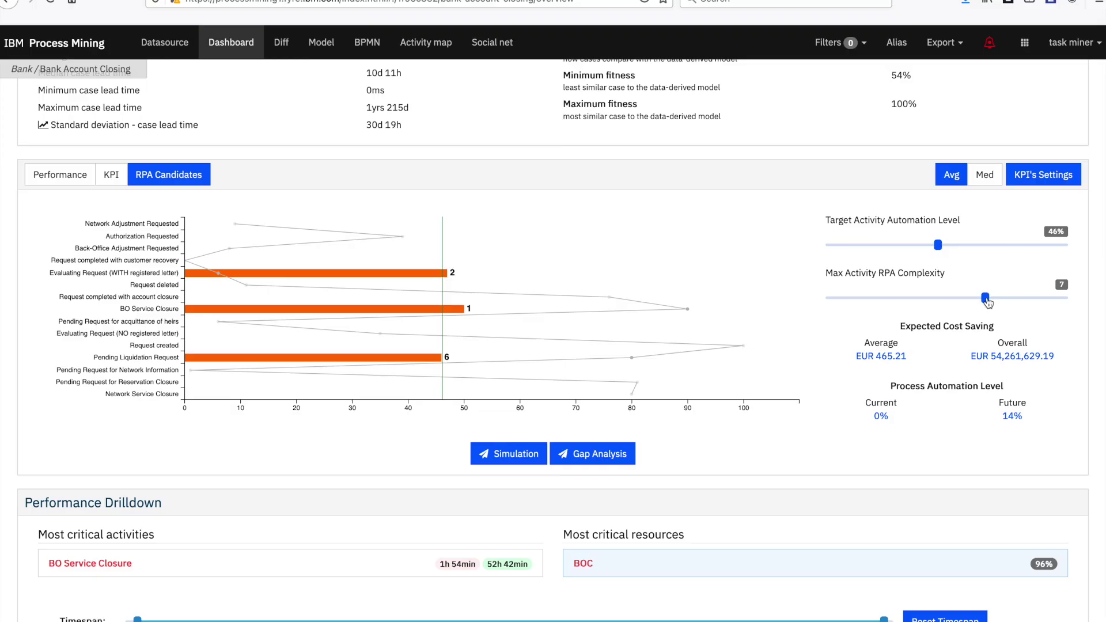
{"action": "left_click", "coordinate": [983, 299]}
{"action": "left_click_drag", "start_coordinate": [982, 298], "coordinate": [892, 301]}
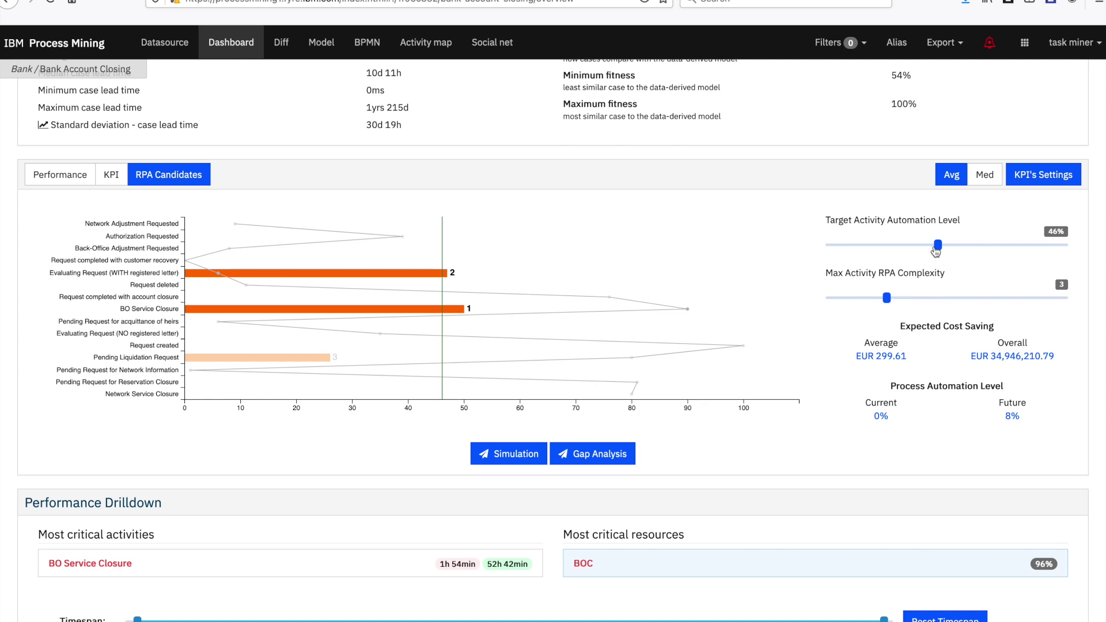
{"action": "left_click_drag", "start_coordinate": [936, 246], "coordinate": [959, 246]}
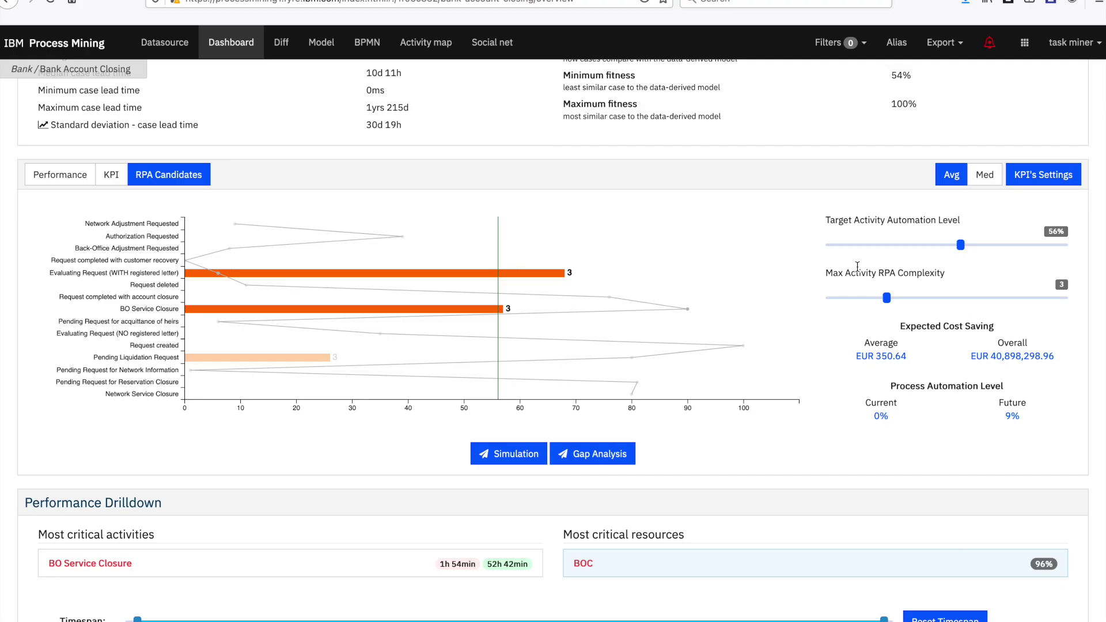
{"action": "left_click", "coordinate": [961, 246]}
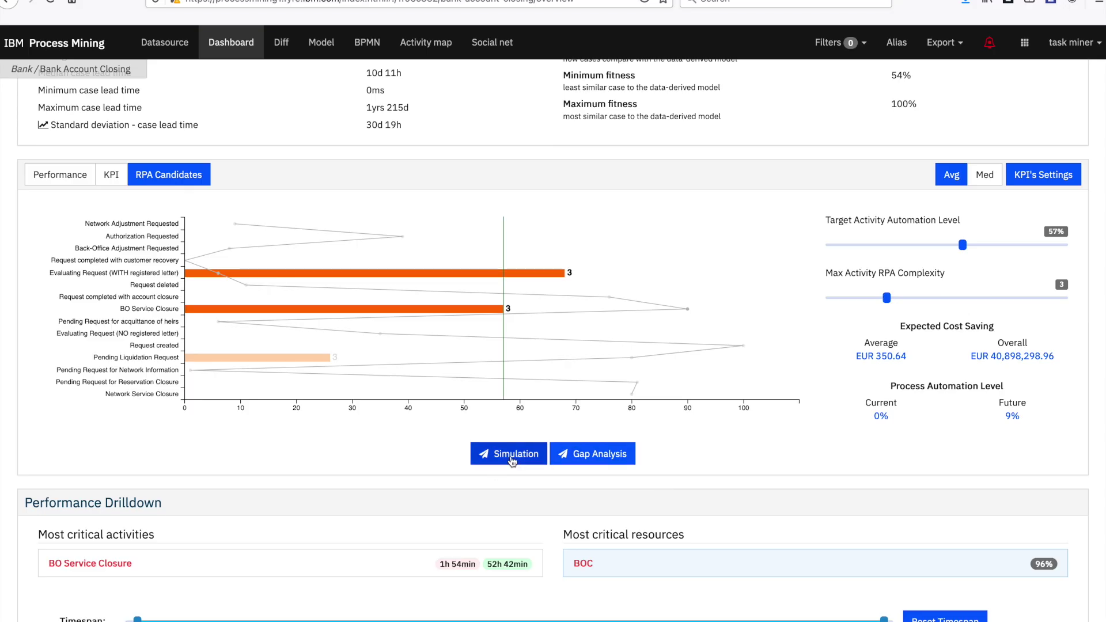
Create a simulation from the RPA candidates and show the RPA settings of its BO Service Closure activity.
{"action": "left_click", "coordinate": [510, 454]}
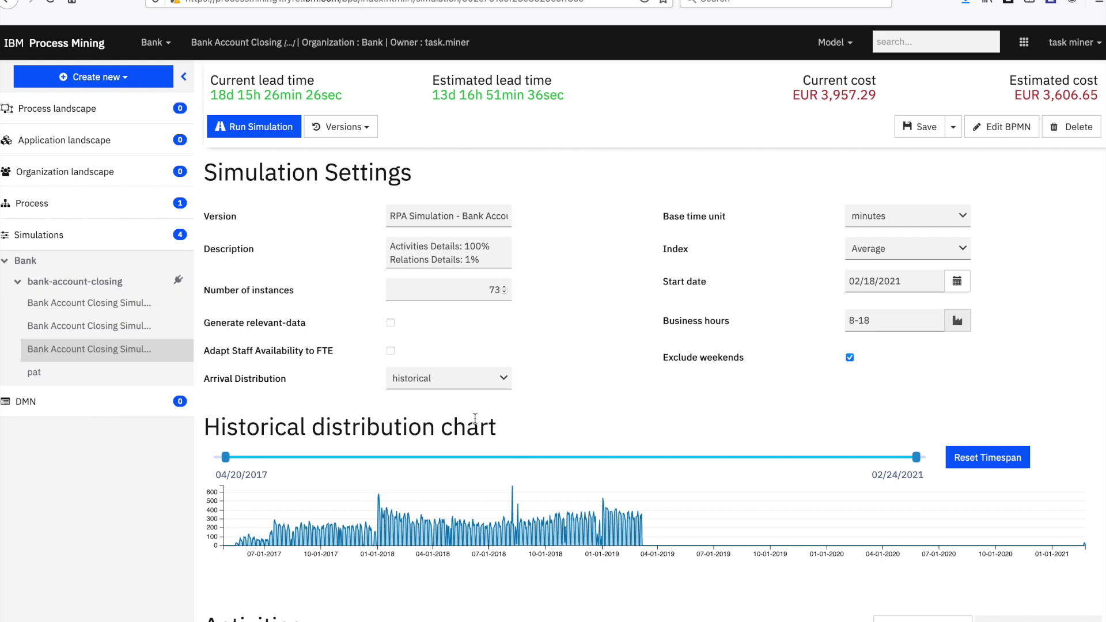
{"action": "scroll", "coordinate": [447, 434], "scroll_direction": "down", "scroll_amount": 10}
{"action": "scroll", "coordinate": [449, 444], "scroll_direction": "down", "scroll_amount": 1}
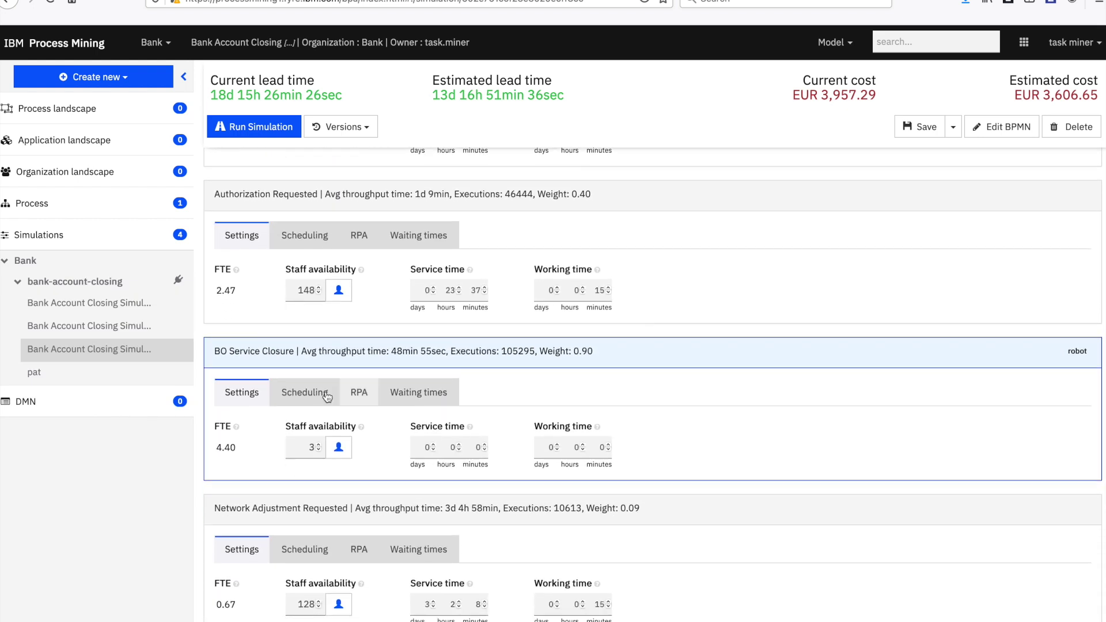
{"action": "left_click", "coordinate": [364, 397]}
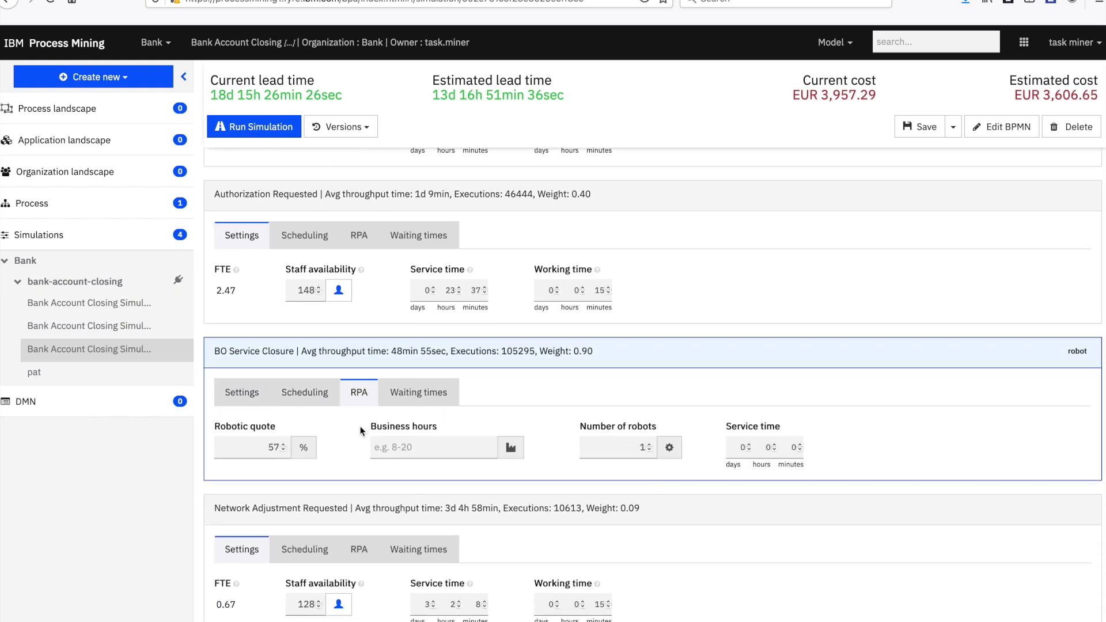
Run the RPA simulation and compare the As Is and To Be scenarios by process overview, case duration and activity performance.
{"action": "left_click", "coordinate": [261, 136]}
{"action": "left_click", "coordinate": [572, 454]}
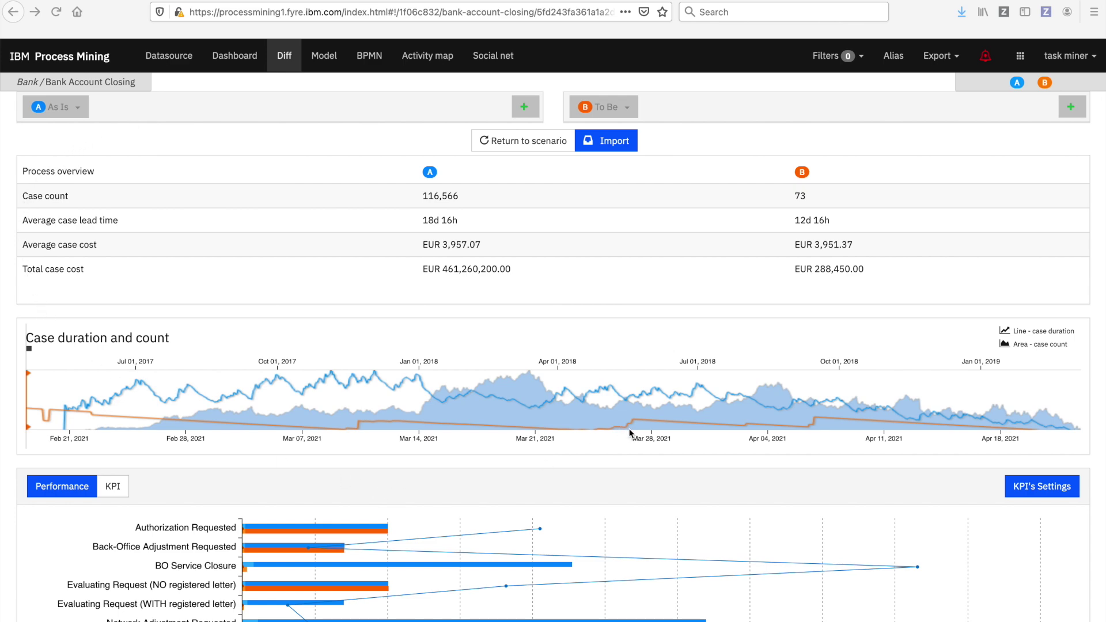
{"action": "scroll", "coordinate": [659, 441], "scroll_direction": "down", "scroll_amount": 5}
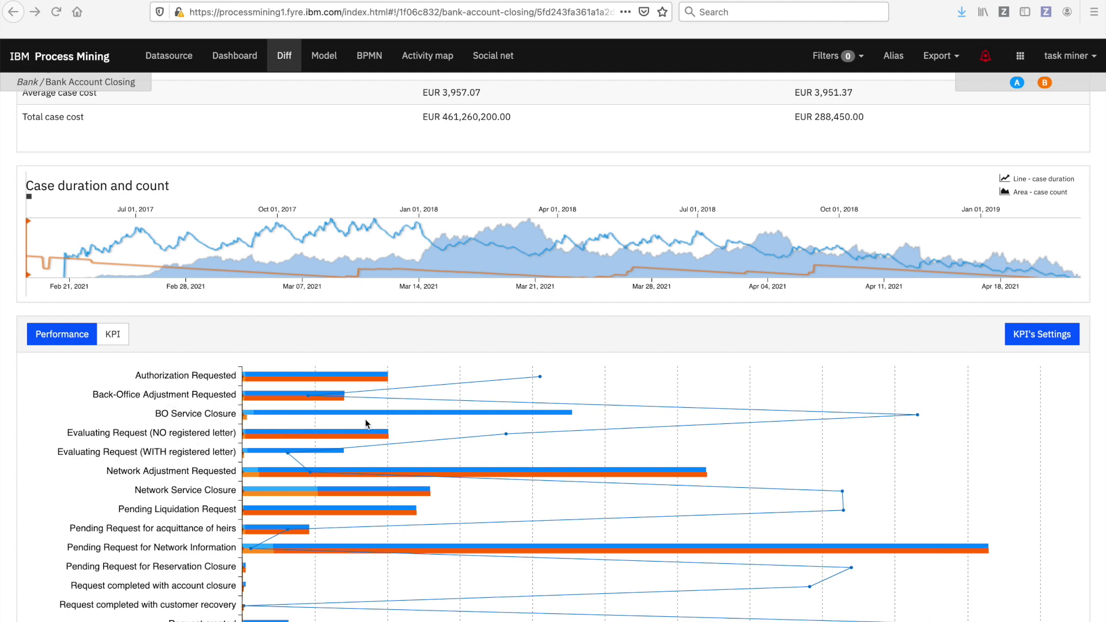
{"action": "scroll", "coordinate": [367, 424], "scroll_direction": "up", "scroll_amount": 5}
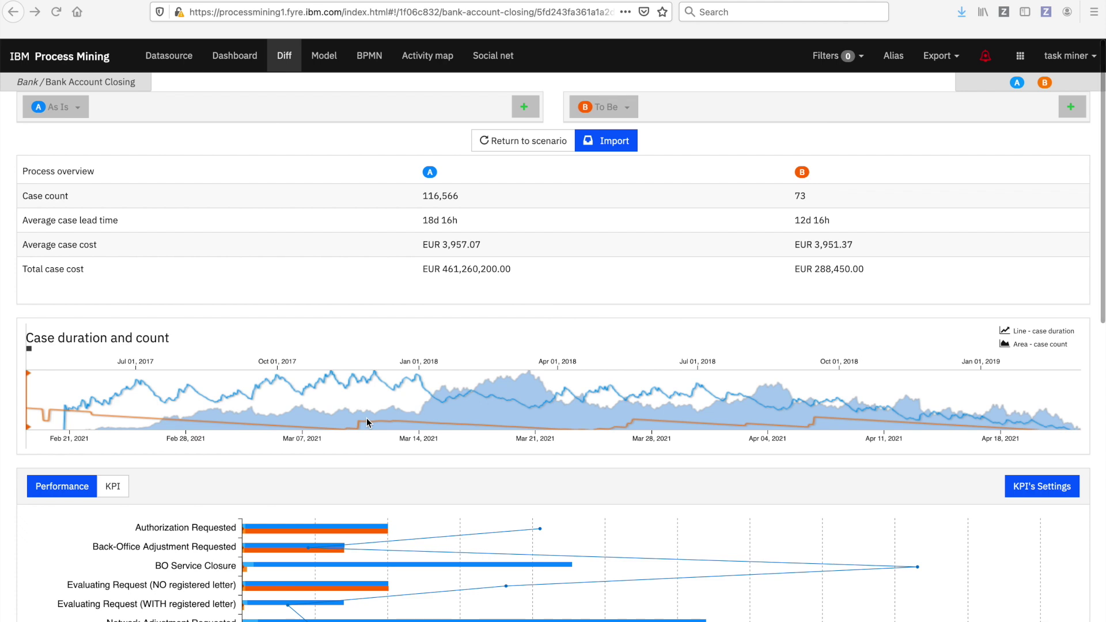